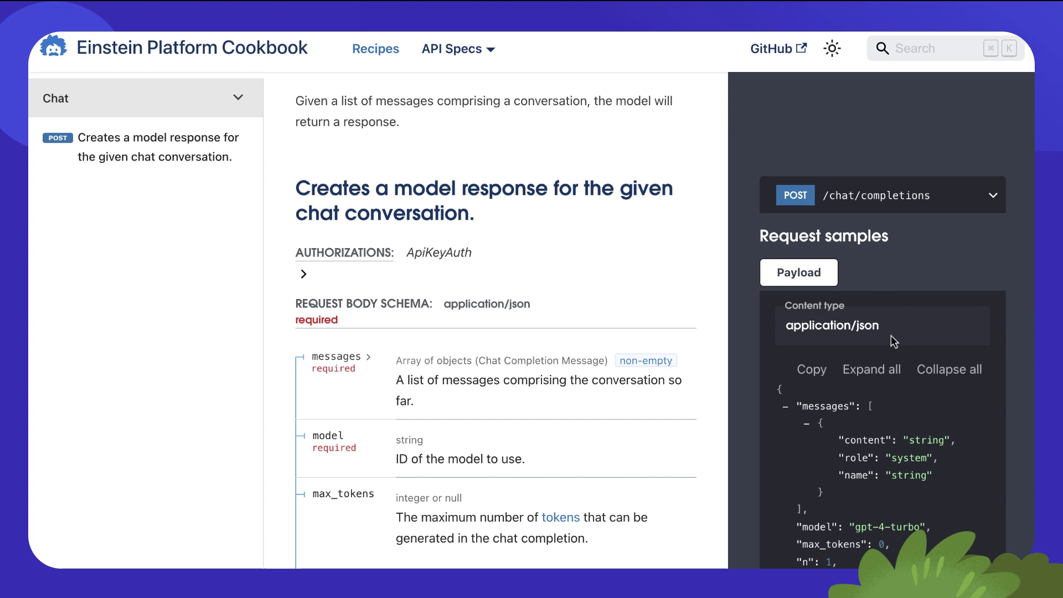
# - Scroll through the Cookbook's chat completions Request samples payload to review its fields
pyautogui.scroll(-2, 914, 440)
pyautogui.scroll(-2, 913, 440)
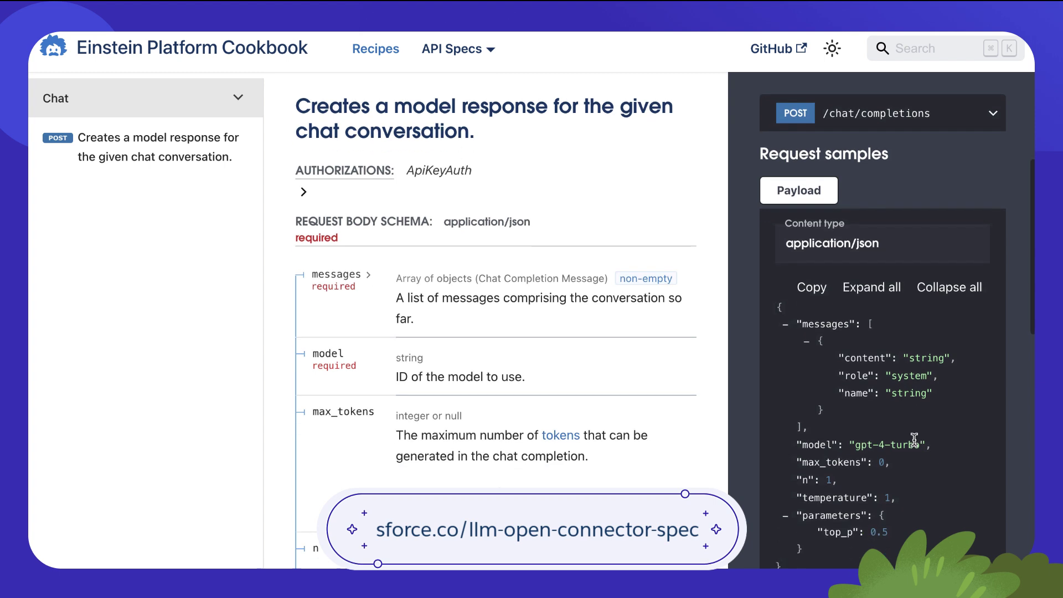
pyautogui.scroll(-1, 914, 440)
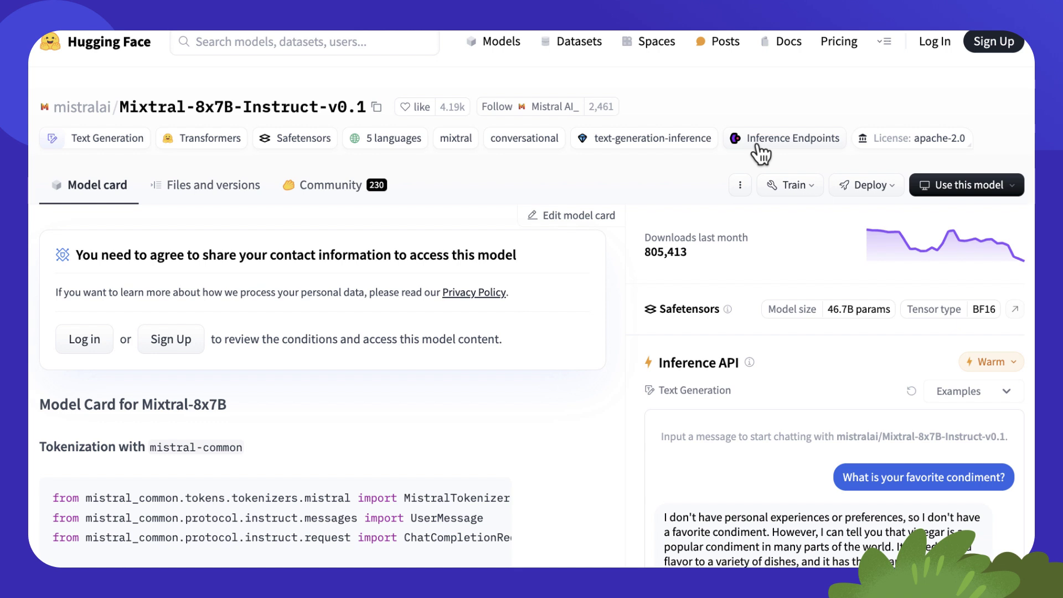
# - Show the Mixtral model's Deploy > Inference API (serverless) cURL code example
pyautogui.click(887, 189)
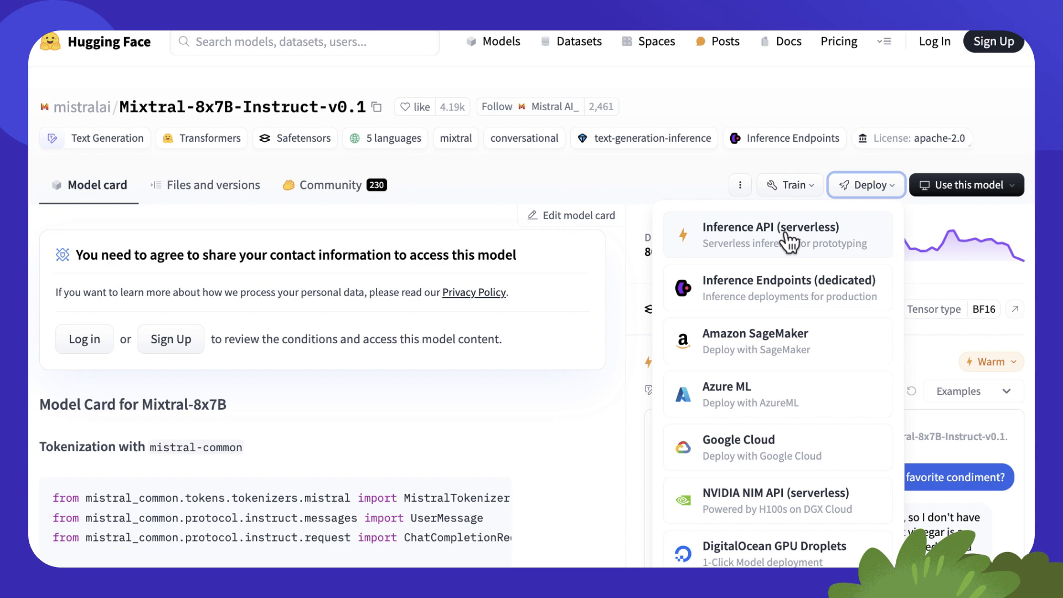
pyautogui.click(785, 239)
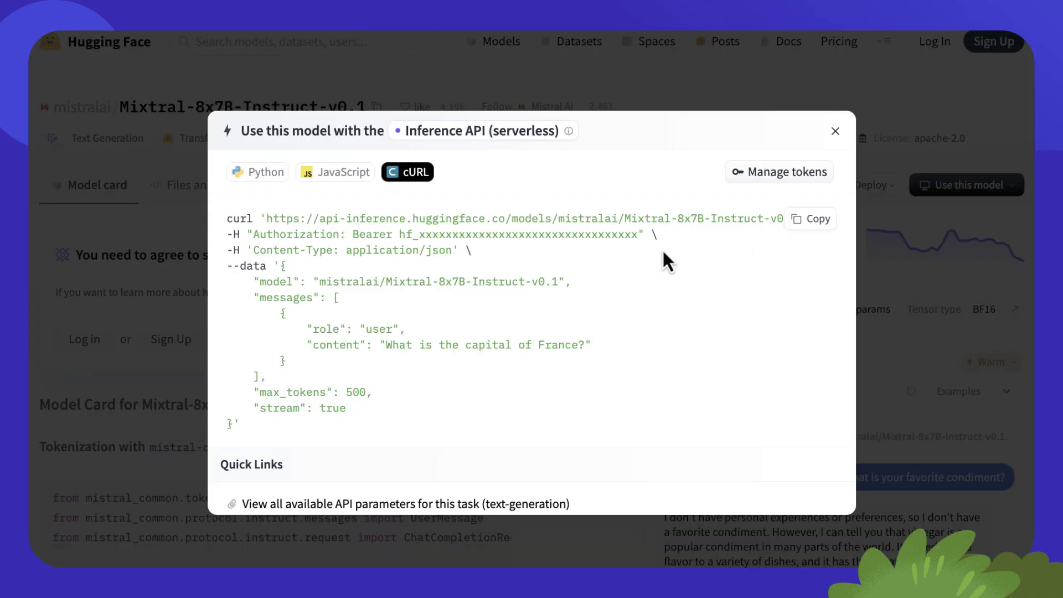
pyautogui.scroll(-1, 656, 253)
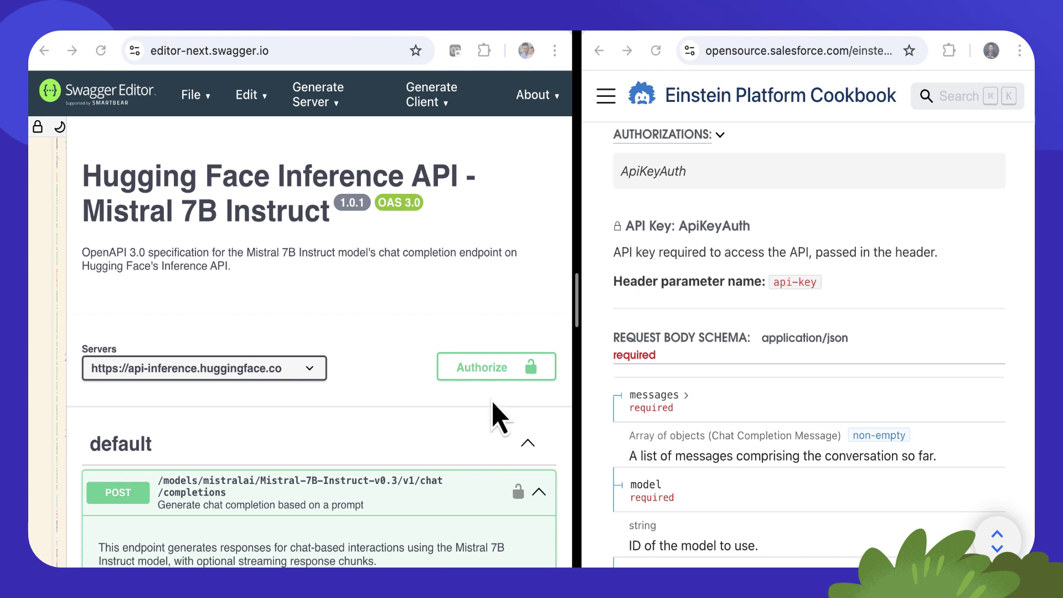
# - Check the spec's authorization without entering a key, then compare the Cookbook's response sample
pyautogui.click(489, 377)
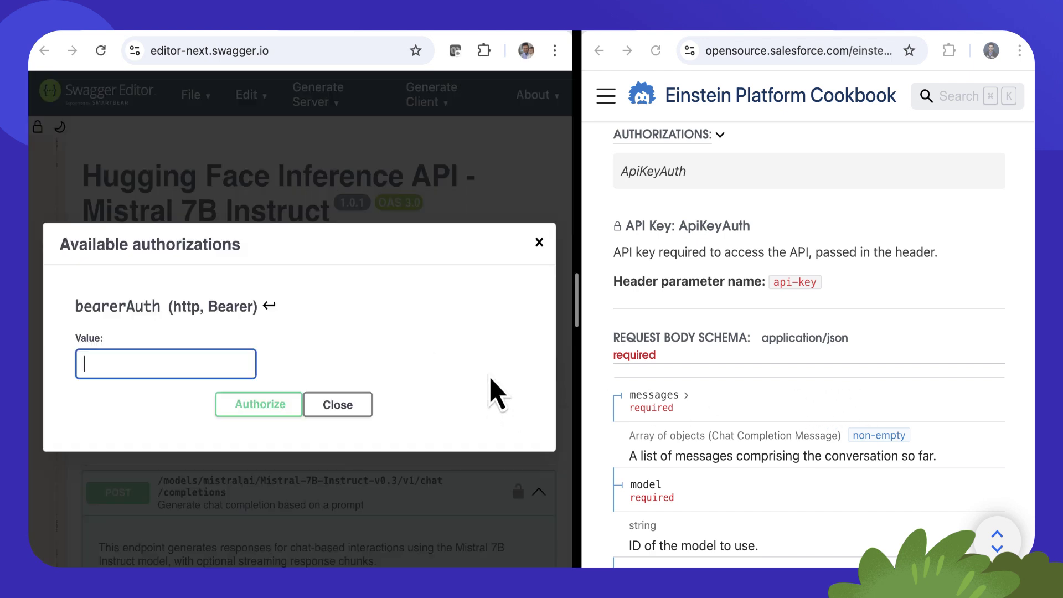
pyautogui.click(538, 243)
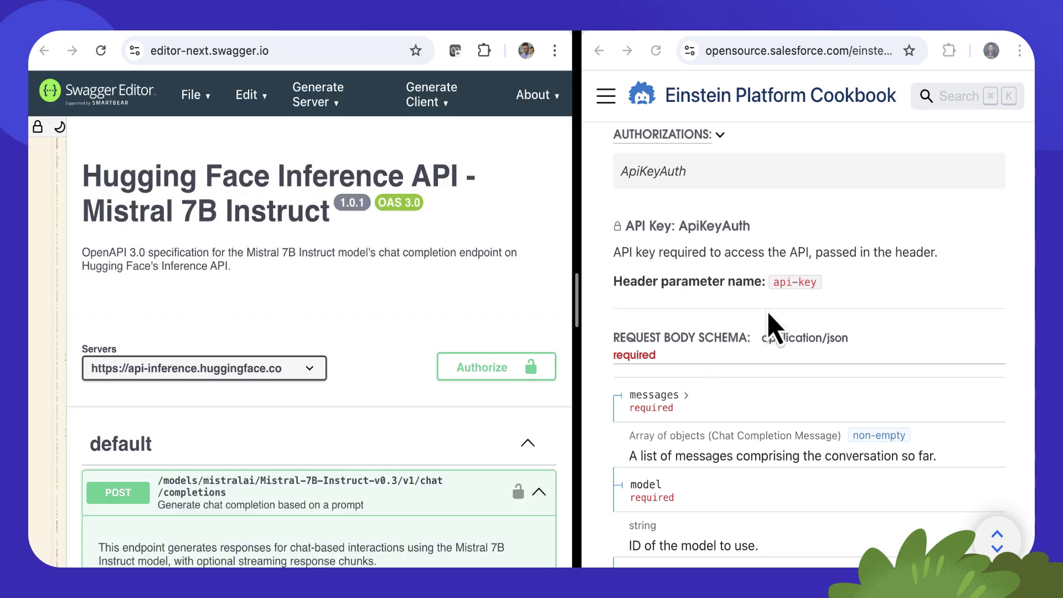
pyautogui.click(782, 302)
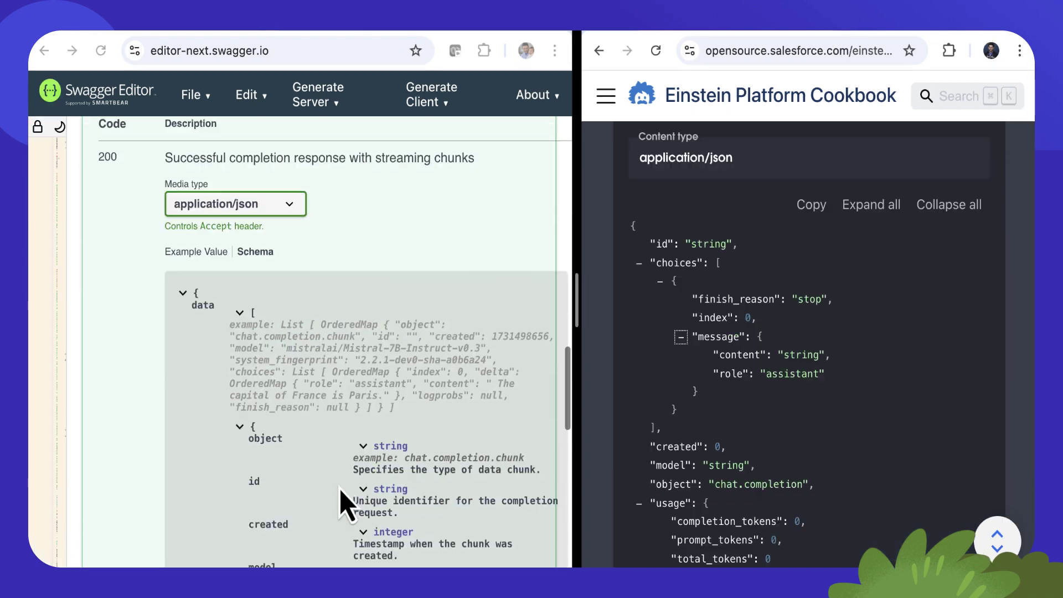
pyautogui.scroll(2, 343, 501)
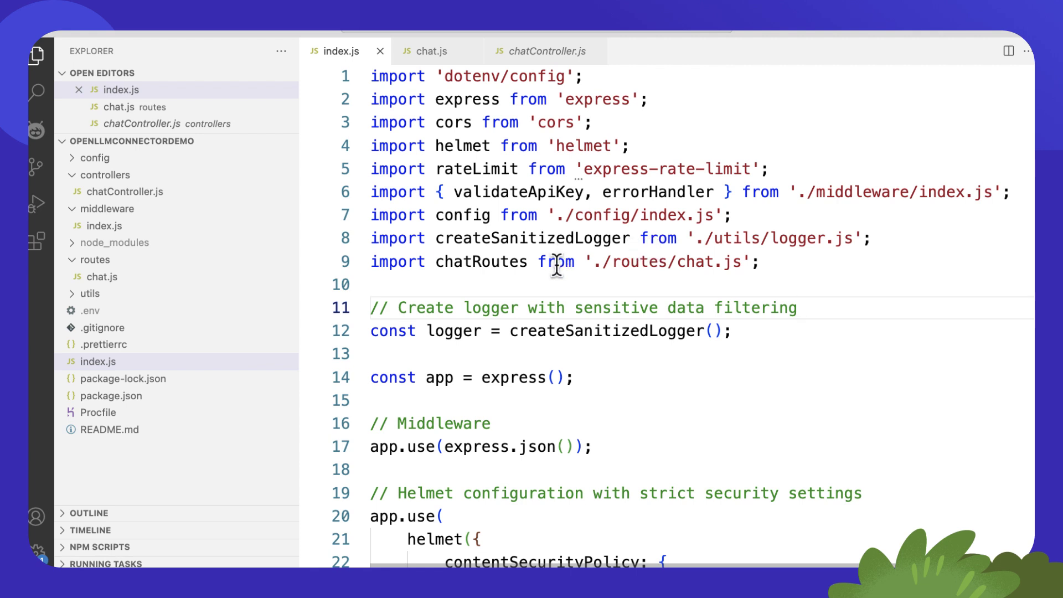
# - Find the chatRoutes usage in index.js and jump to its definition in chat.js
pyautogui.doubleClick(510, 262)
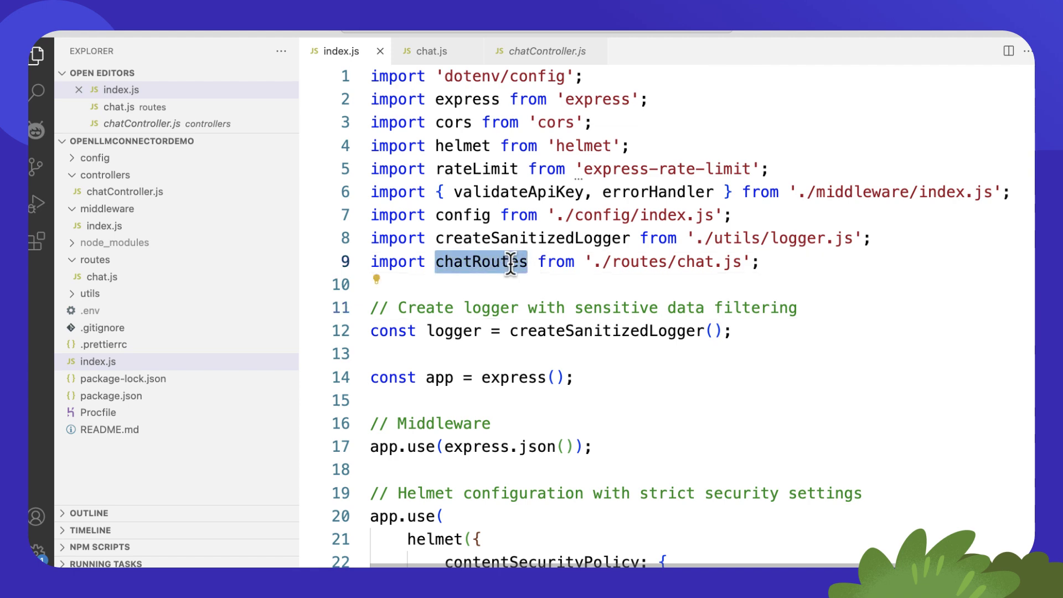
pyautogui.press('super+f')
pyautogui.press('Return')
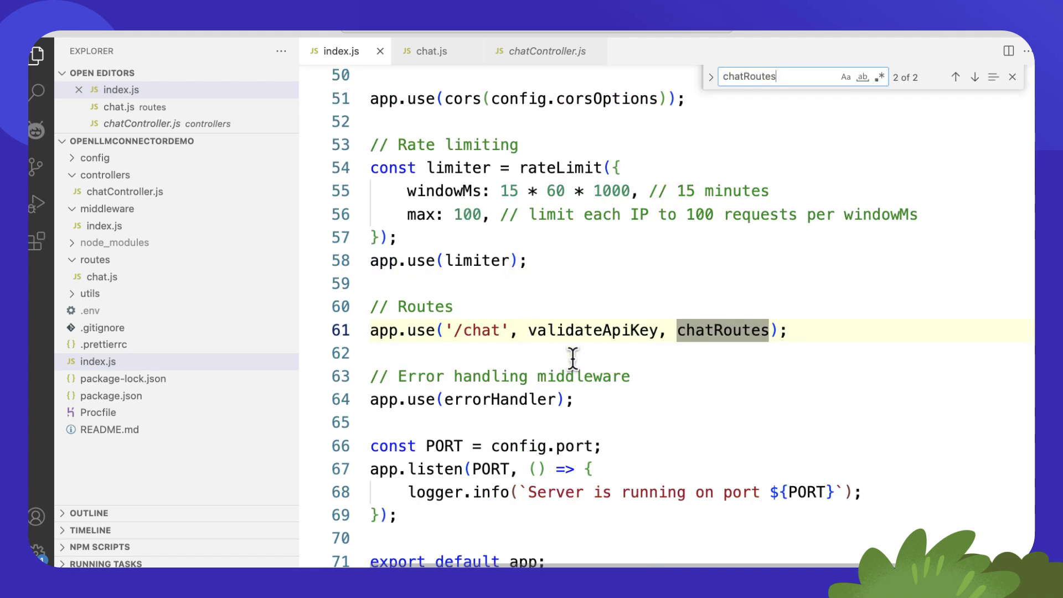
pyautogui.keyDown('super'); pyautogui.click(709, 339); pyautogui.keyUp('super')
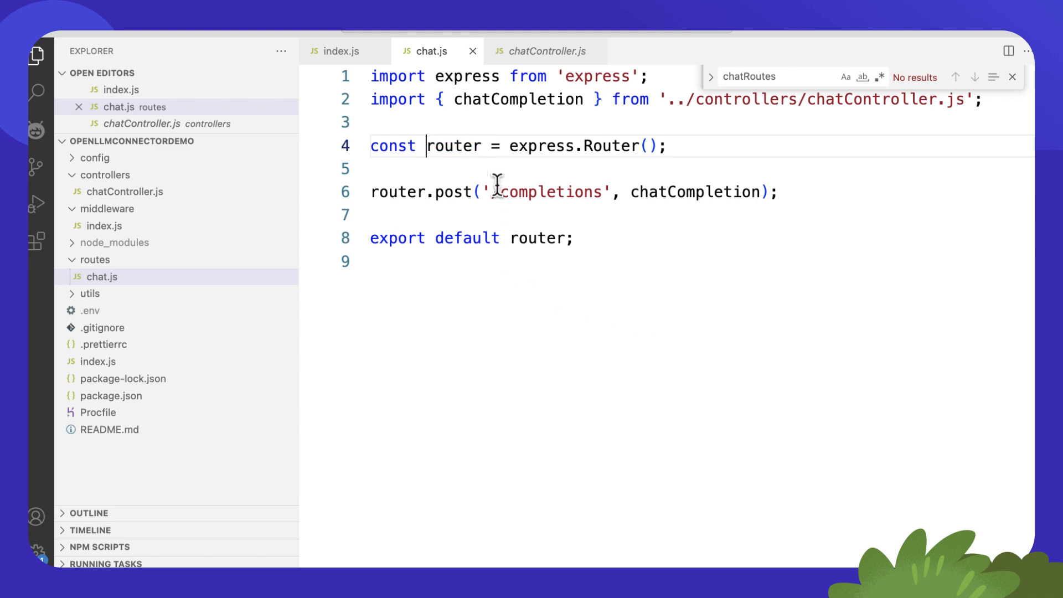
# - Open the chatCompletion handler in chatController.js and read down to the reshapedResponse object
pyautogui.keyDown('super'); pyautogui.click(676, 195); pyautogui.keyUp('super')
pyautogui.scroll(-3, 696, 325)
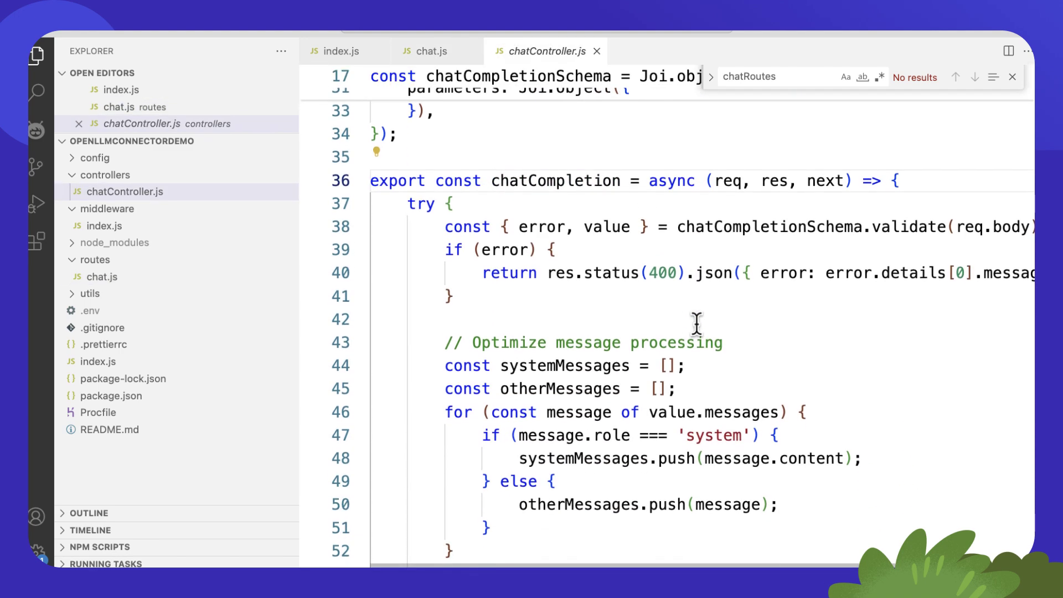
pyautogui.scroll(-5, 696, 324)
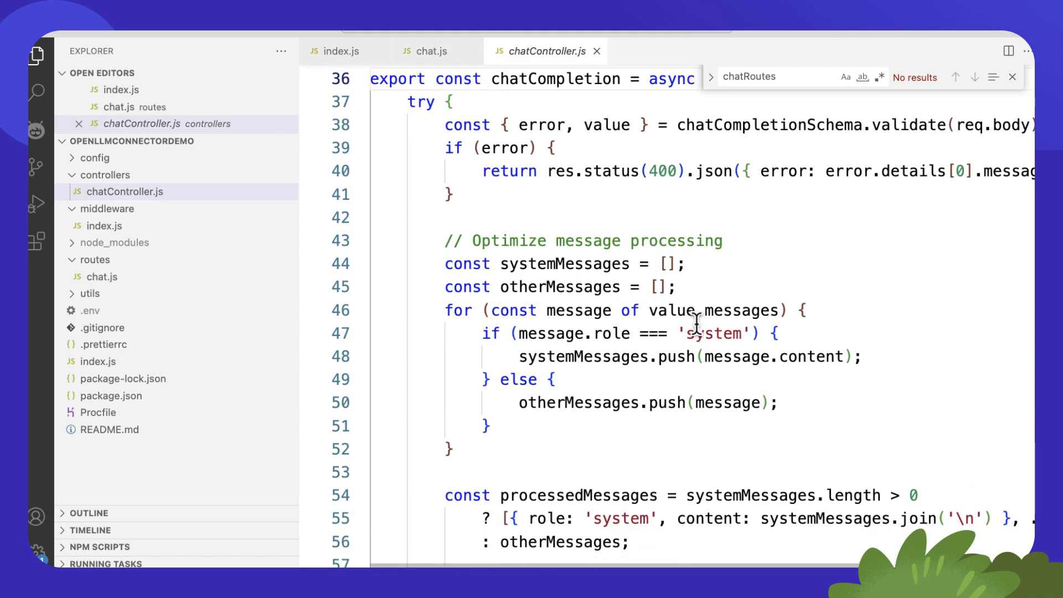
pyautogui.scroll(-5, 697, 324)
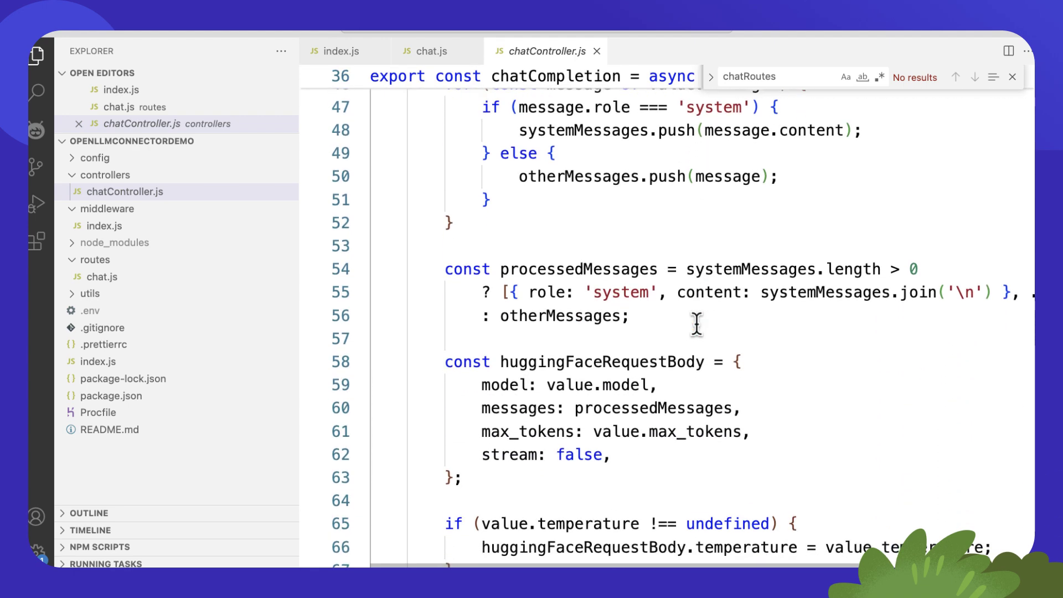
pyautogui.scroll(-5, 696, 324)
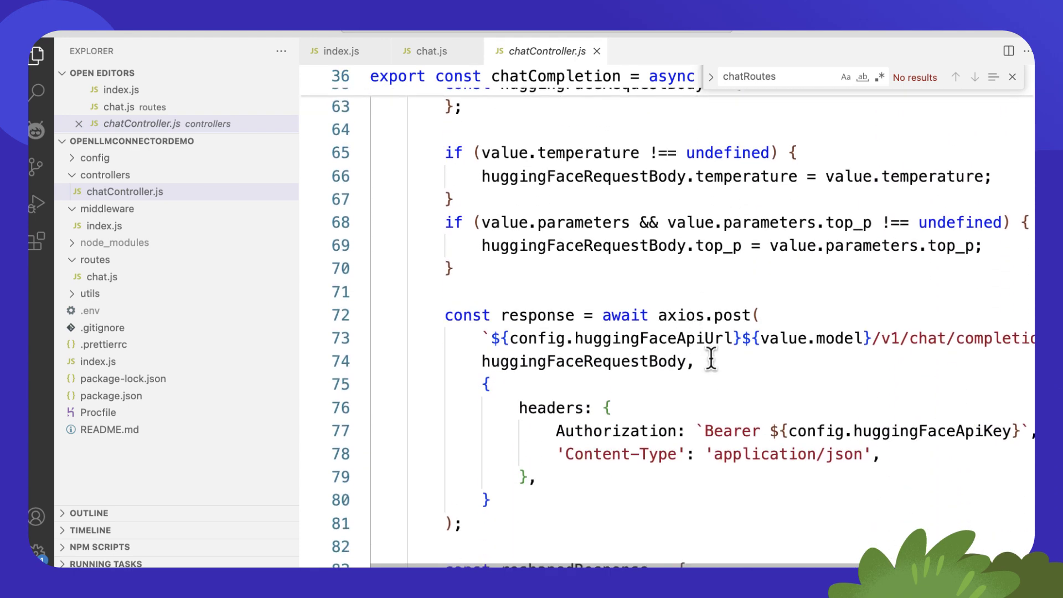
pyautogui.scroll(-5, 711, 359)
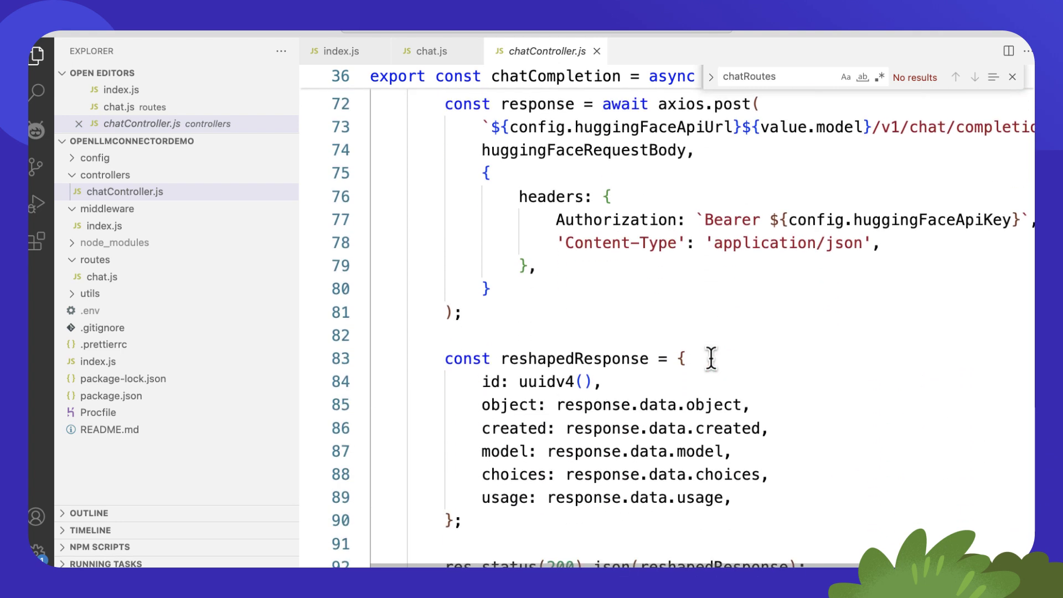
pyautogui.click(707, 354)
pyautogui.scroll(-2, 702, 349)
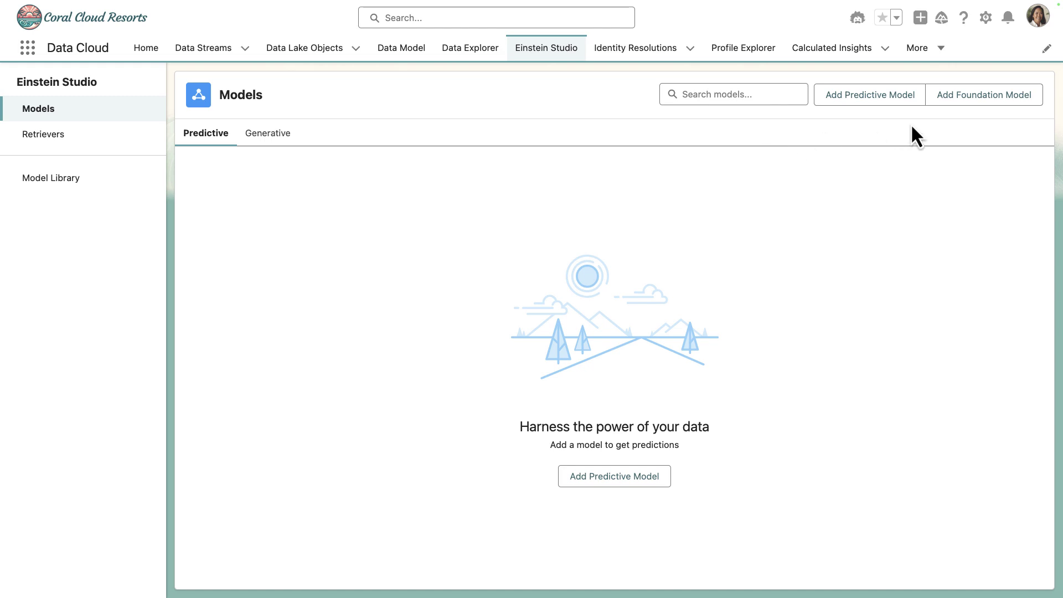
# - Add a new foundation model and pick the Connect to your LLM option
pyautogui.click(964, 98)
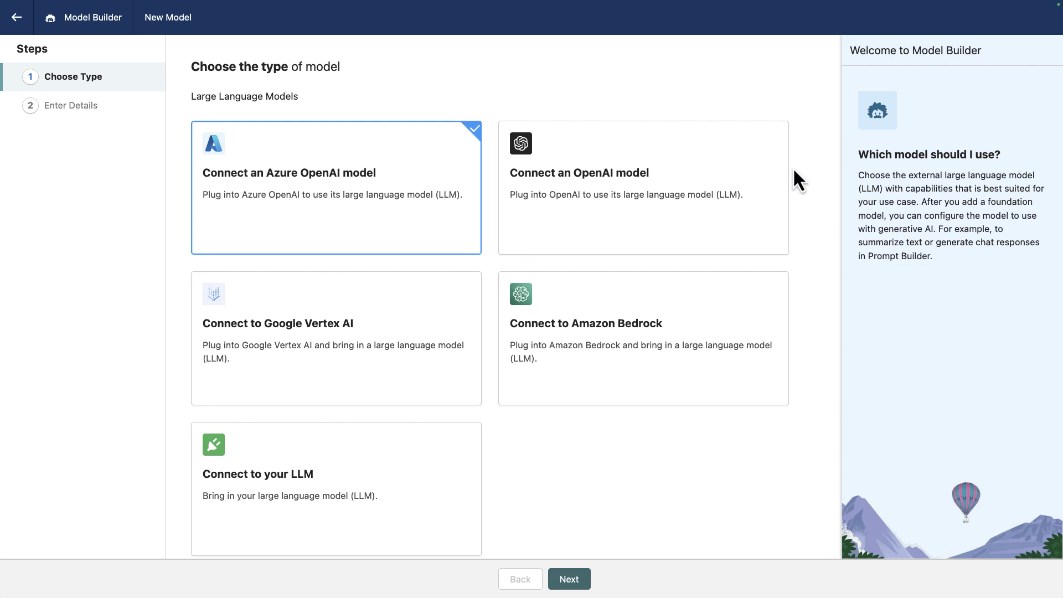
pyautogui.scroll(-1, 699, 256)
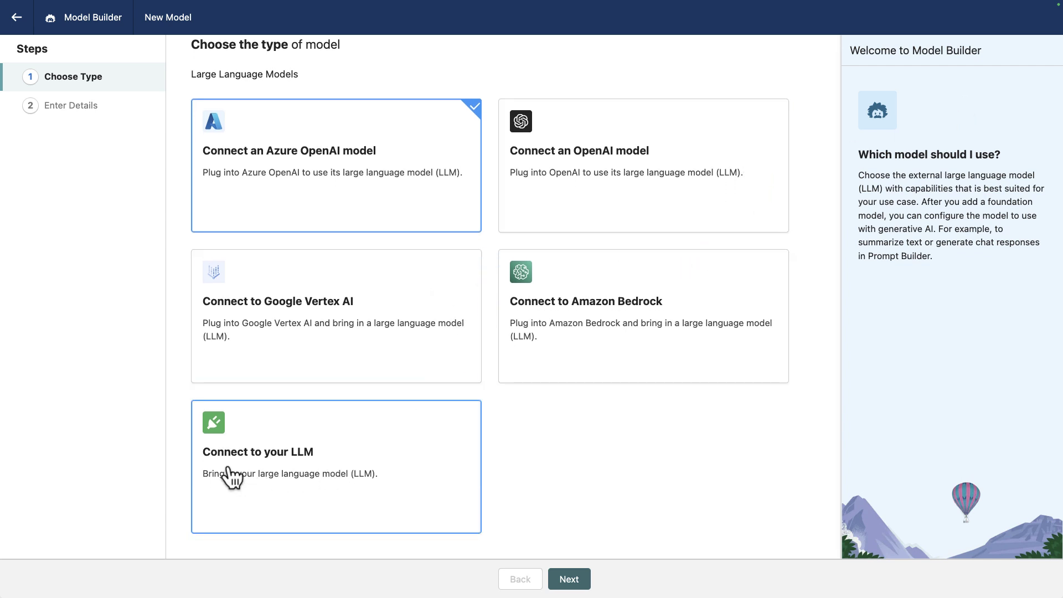
pyautogui.click(293, 471)
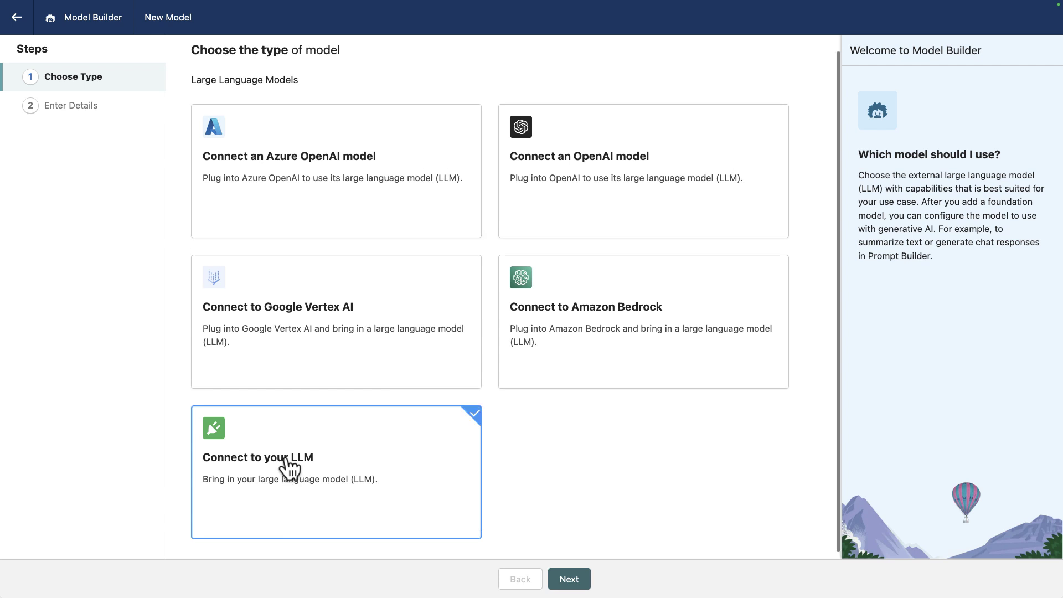
# - Enter the Mixtral model name and Heroku endpoint URL, and paste the authentication key
pyautogui.click(569, 579)
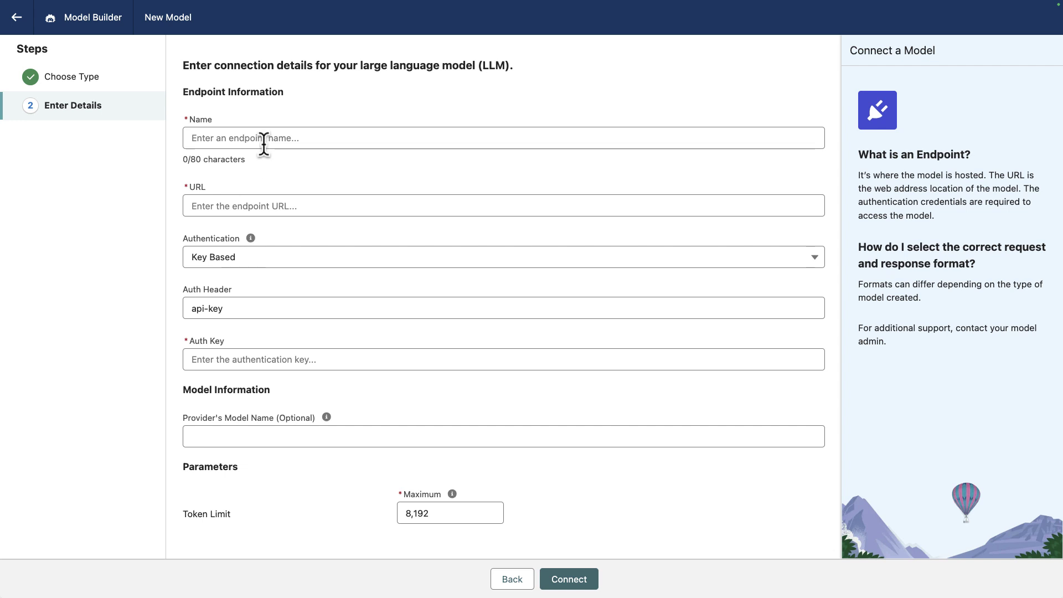
pyautogui.click(264, 140)
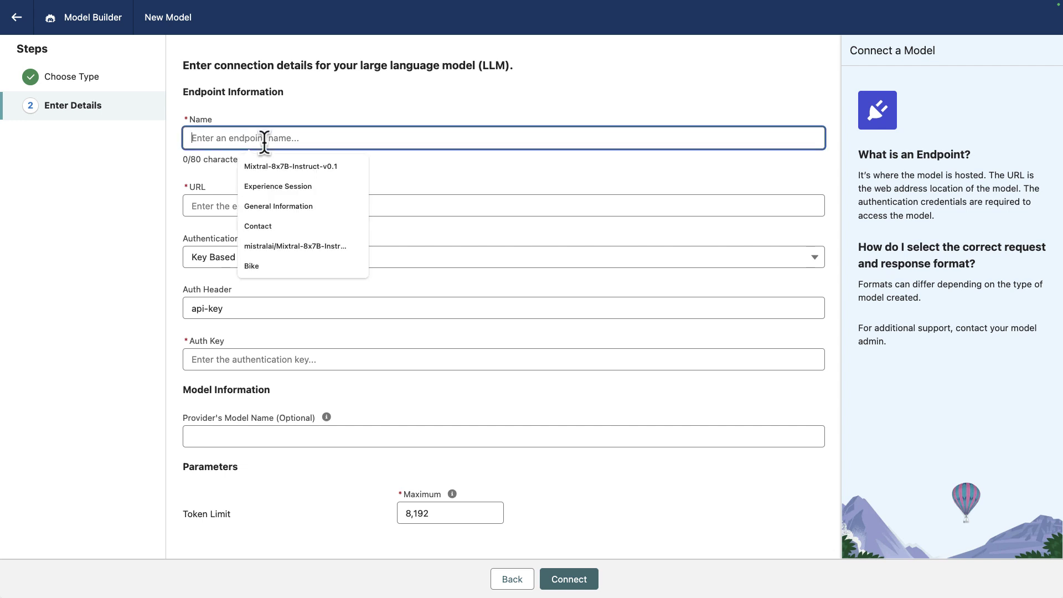
pyautogui.click(277, 246)
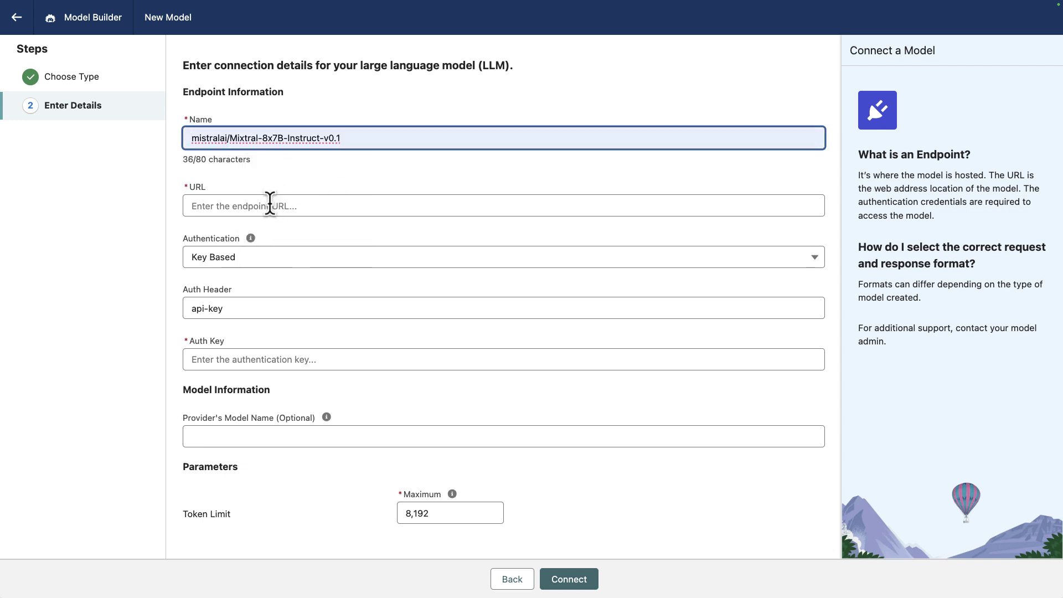
pyautogui.click(270, 205)
pyautogui.click(280, 235)
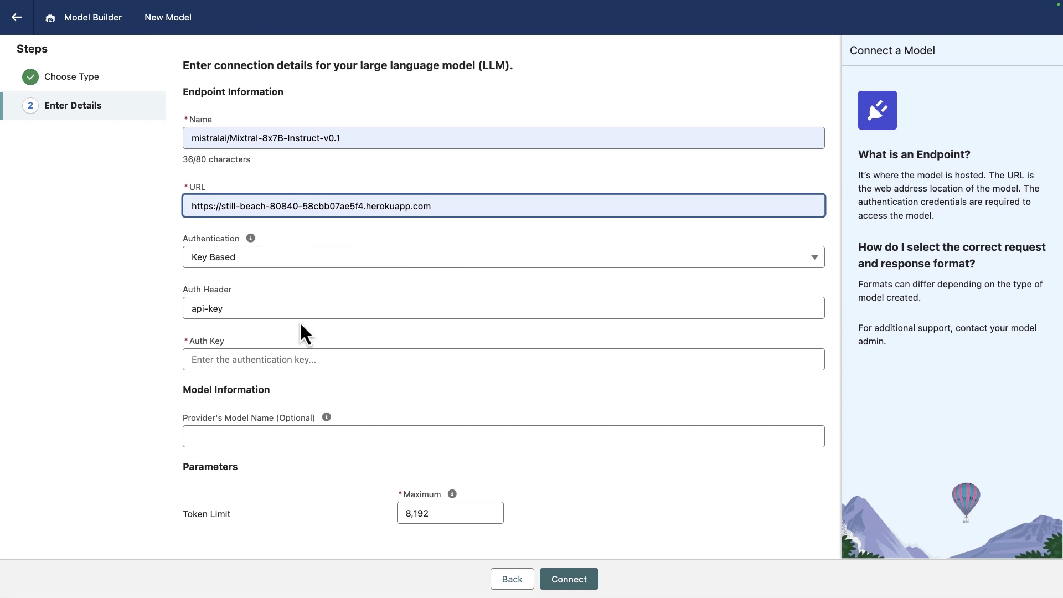
pyautogui.click(256, 363)
pyautogui.press('super+v')
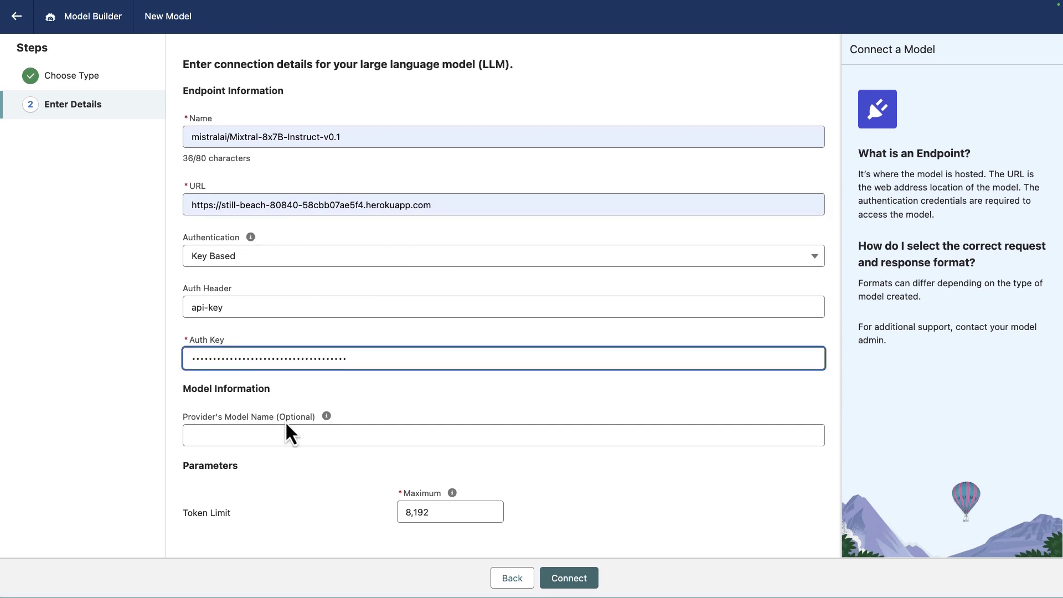
# - Set the provider model name to Mixtral, then connect and confirm the model name
pyautogui.click(271, 435)
pyautogui.click(290, 485)
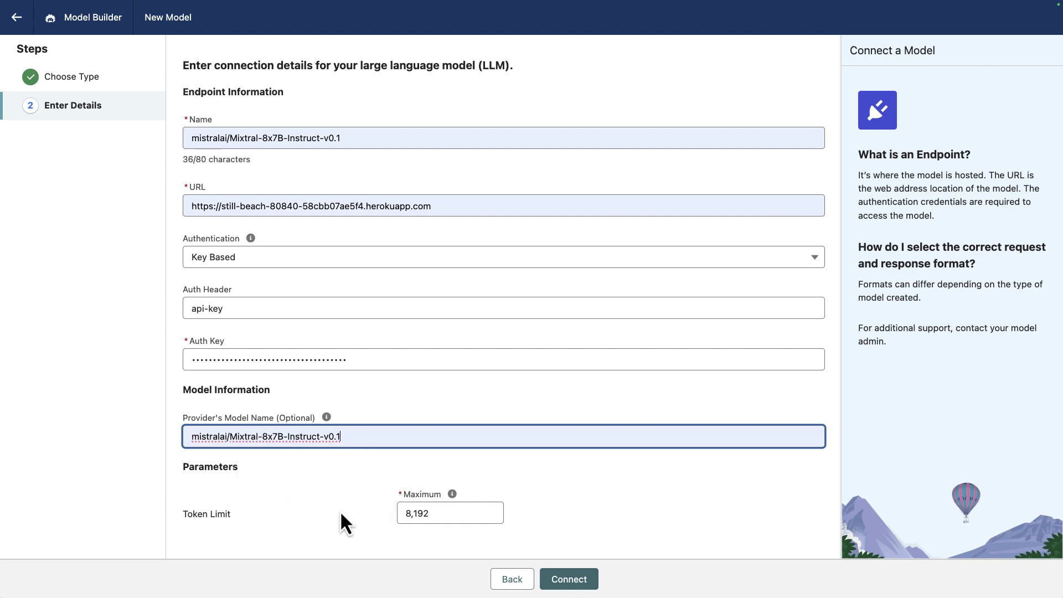
pyautogui.click(593, 500)
pyautogui.click(578, 579)
pyautogui.click(786, 393)
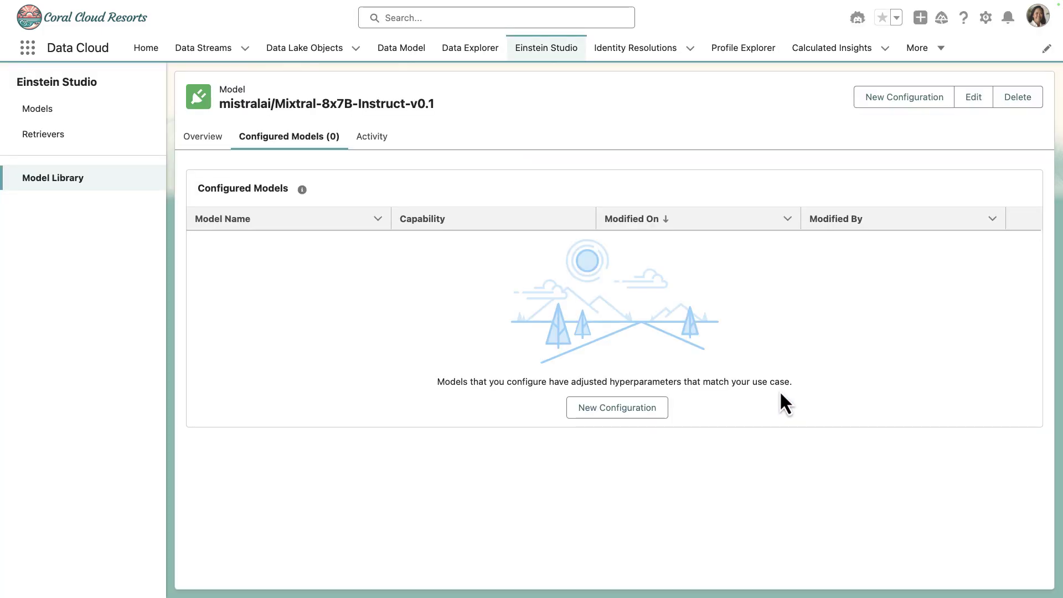
# - Create a new configuration for the Mixtral model to open its Model Playground
pyautogui.click(901, 107)
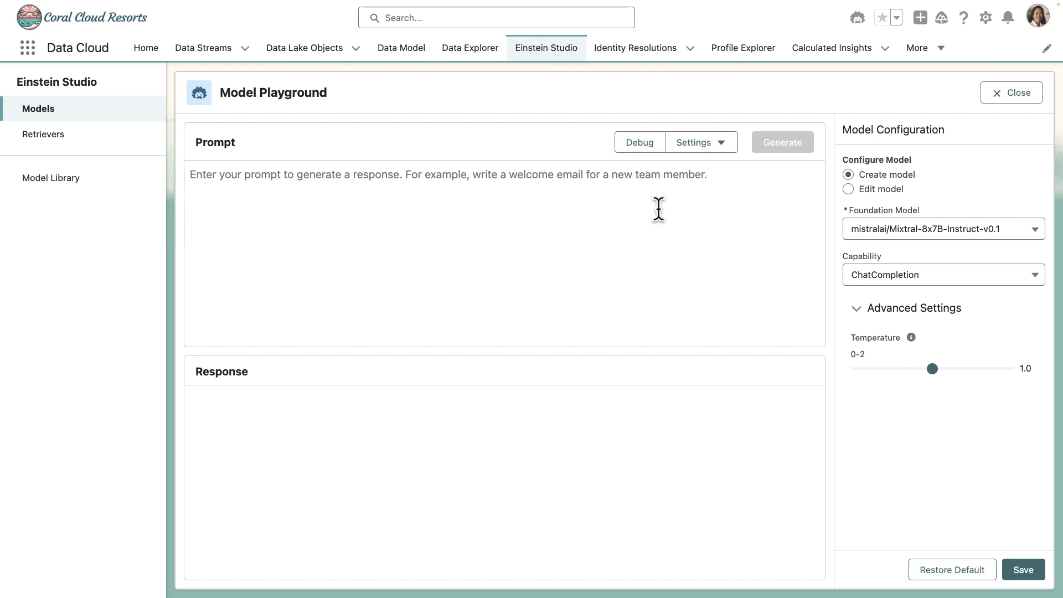
# - Generate a reply to 'Write a welcome email for guest registration', then save as model 'mistralai/Mixtral-8x7B-Instrict-v0.1'
pyautogui.write('Write a w')
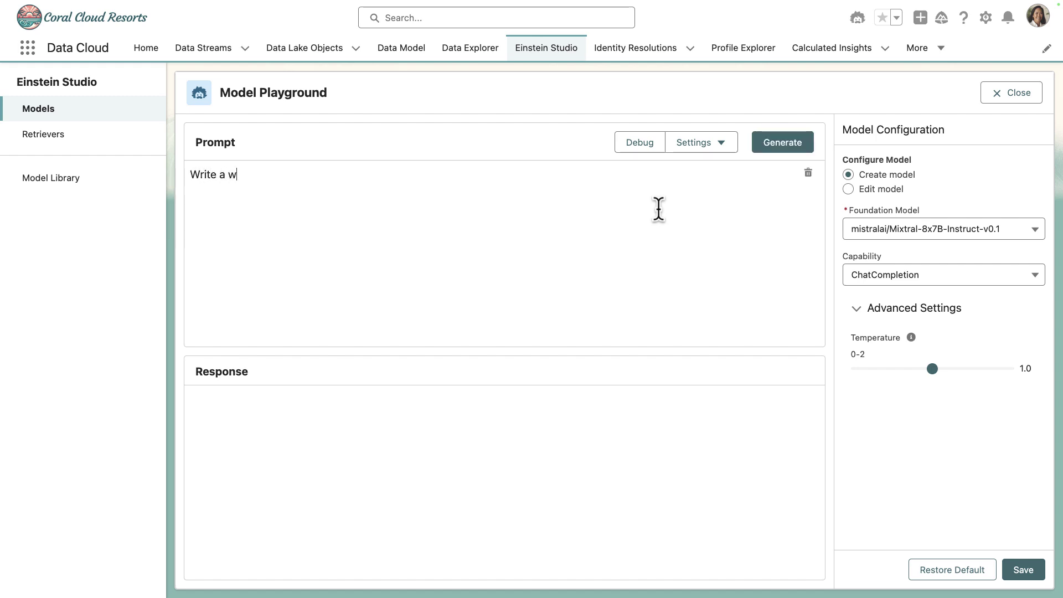
pyautogui.write('elcome email for guest ')
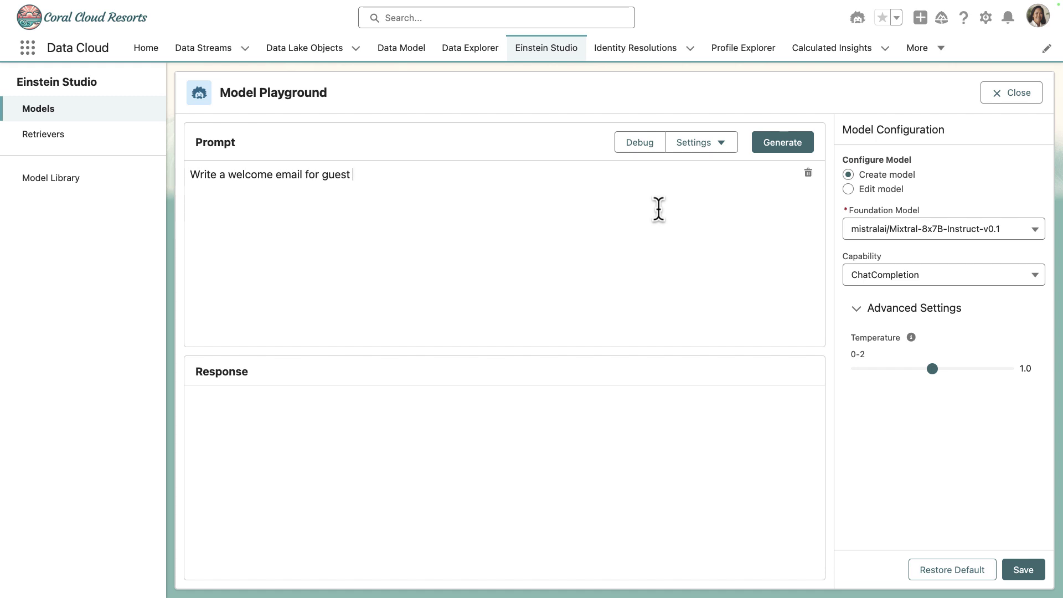
pyautogui.write('registration')
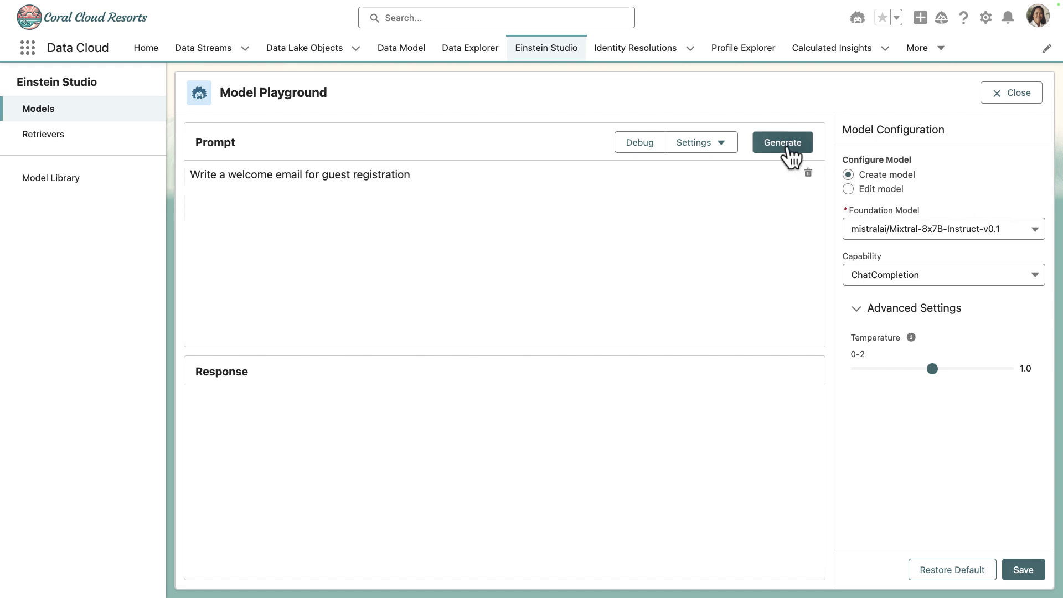
pyautogui.click(792, 161)
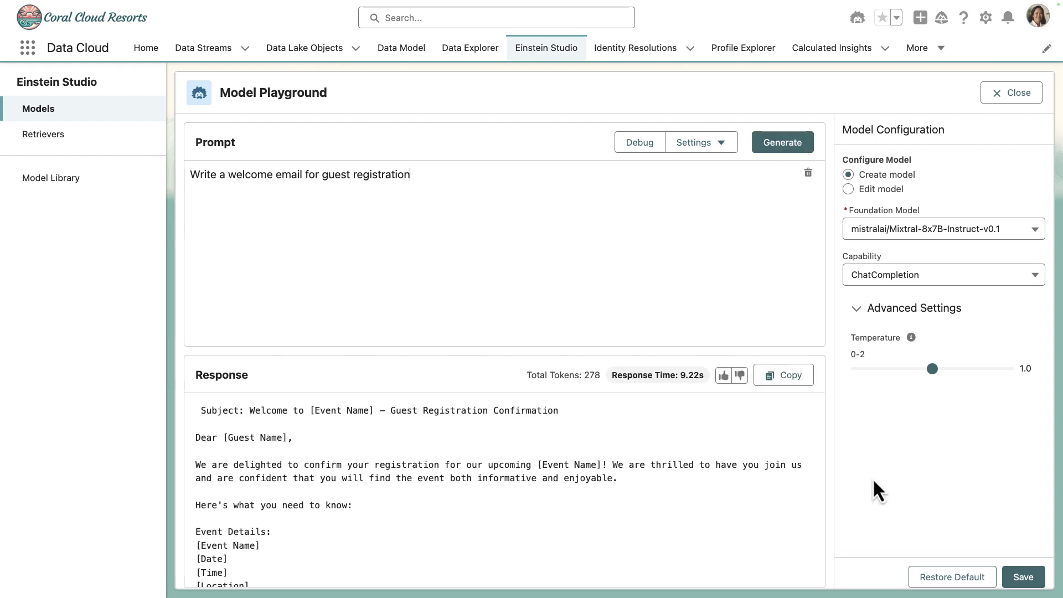
pyautogui.click(1024, 578)
pyautogui.click(538, 306)
pyautogui.write('mistralai/Mixtral-8x7B-Instrict-v0.1')
pyautogui.click(684, 419)
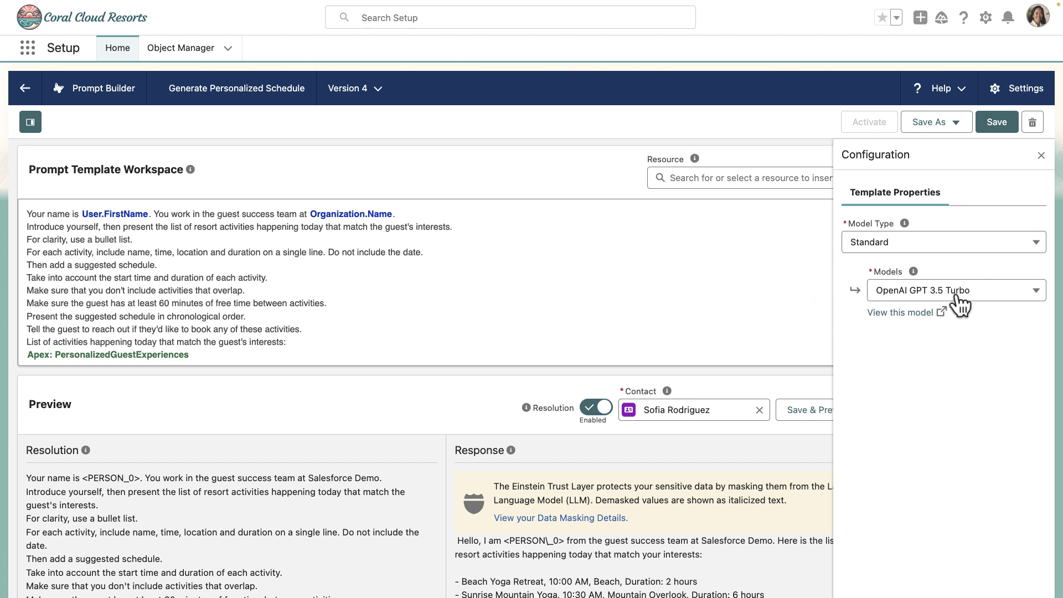
# - Switch the template's Model Type to Custom for Mixtral, then save and preview the schedule
pyautogui.click(908, 293)
pyautogui.scroll(-1, 888, 396)
pyautogui.scroll(1, 953, 397)
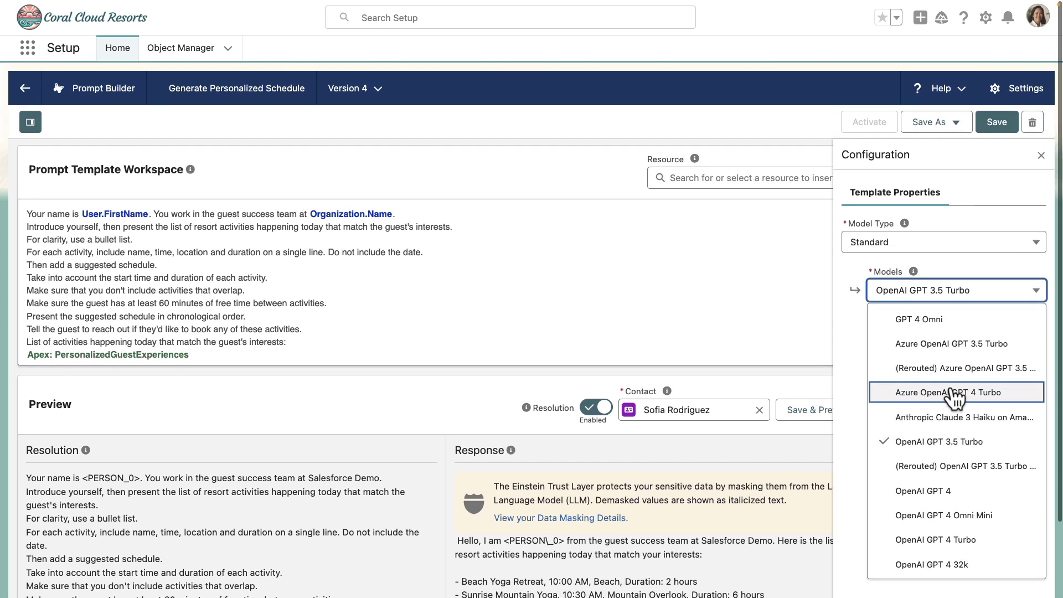
pyautogui.click(912, 244)
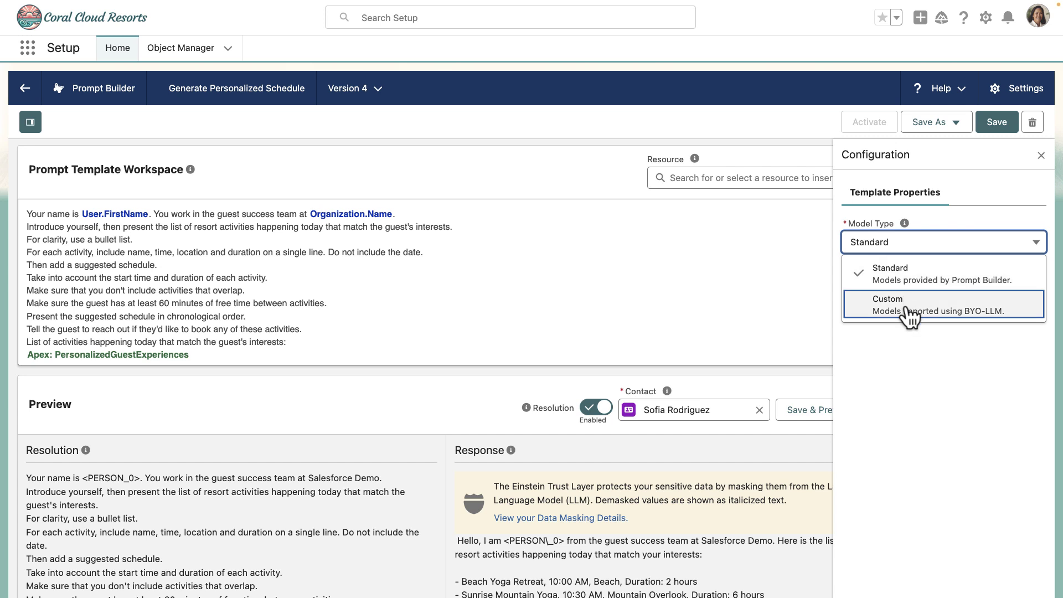
pyautogui.click(910, 308)
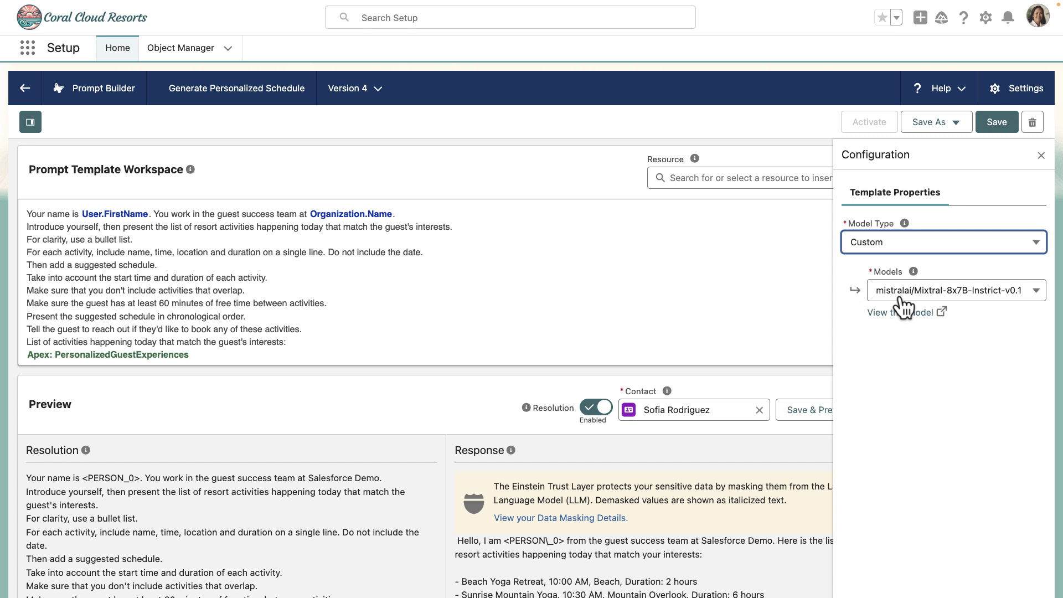
pyautogui.click(799, 413)
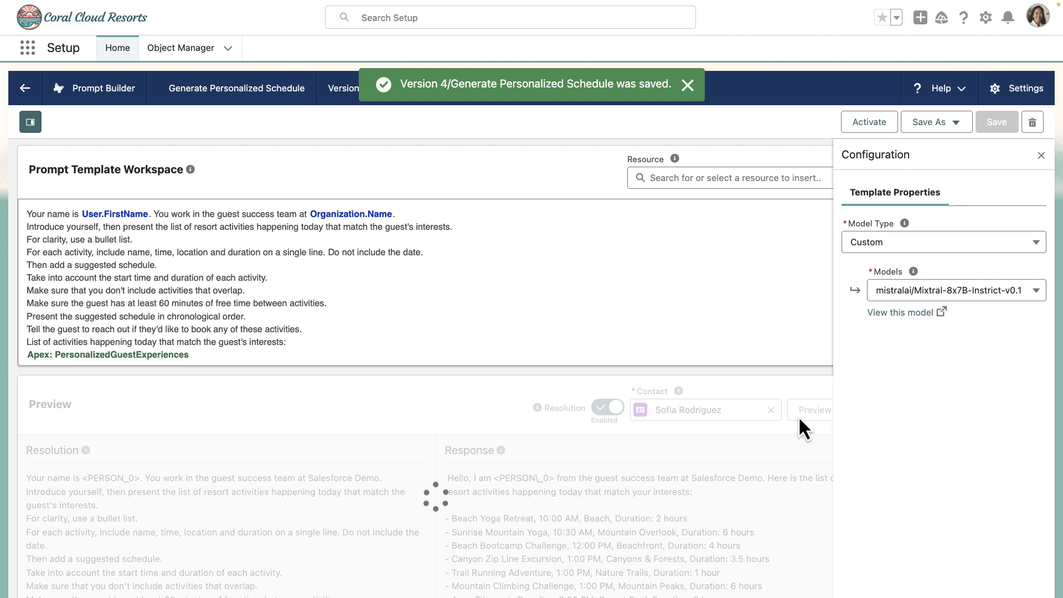
pyautogui.scroll(-1, 665, 490)
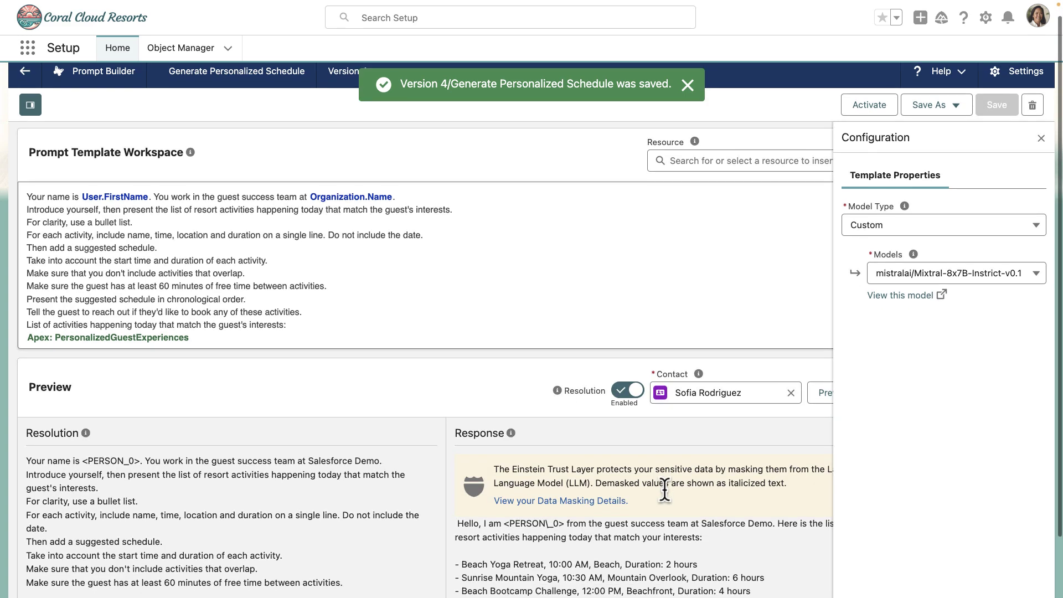
pyautogui.scroll(-1, 664, 490)
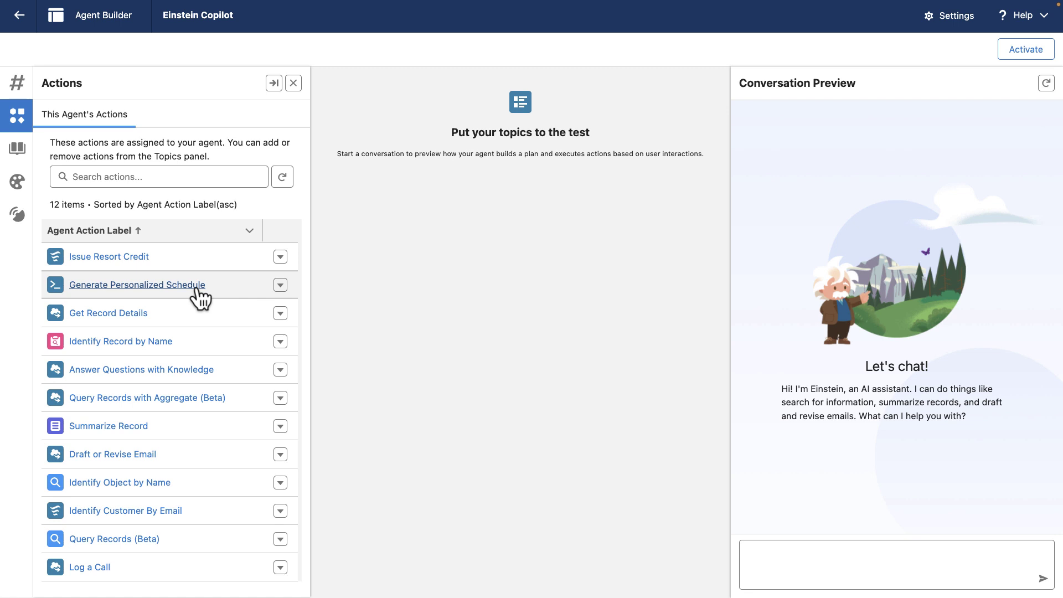
# - Send the pasted Generate Personalized Schedule request for a contact in Conversation Preview
pyautogui.click(808, 553)
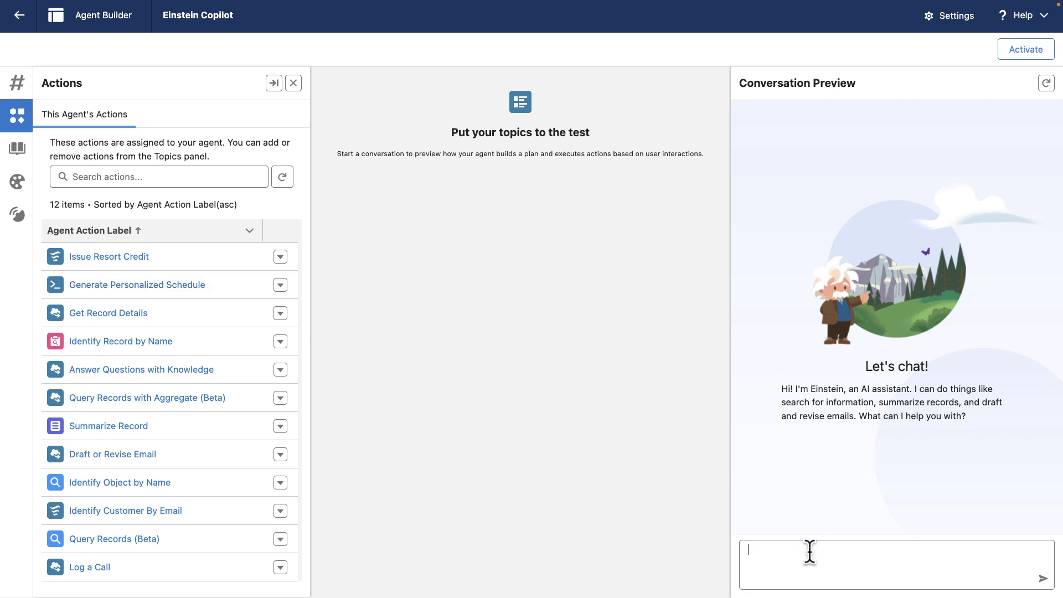
pyautogui.press('Return')
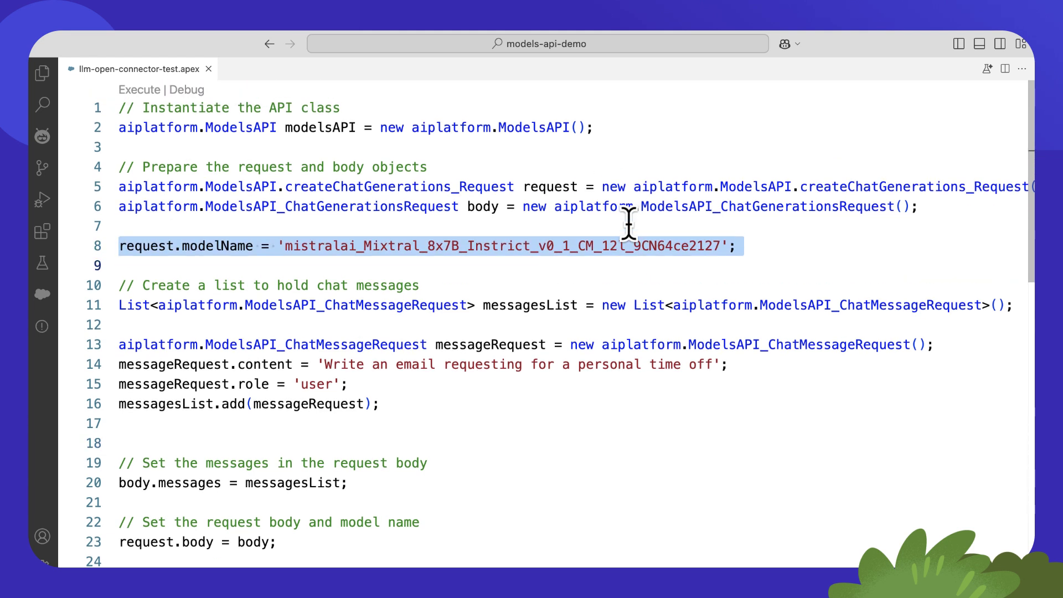
# - Execute llm-open-connector-test.apex and read the Mixtral-written time-off request email in the enlarged output
pyautogui.click(139, 90)
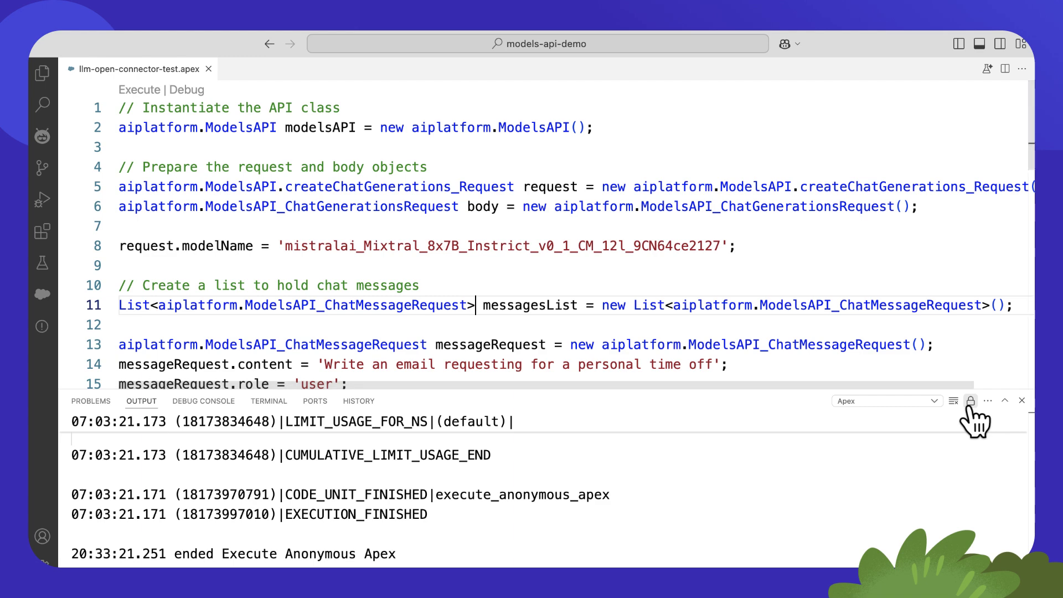
pyautogui.click(1005, 401)
pyautogui.scroll(4, 859, 398)
pyautogui.scroll(9, 860, 401)
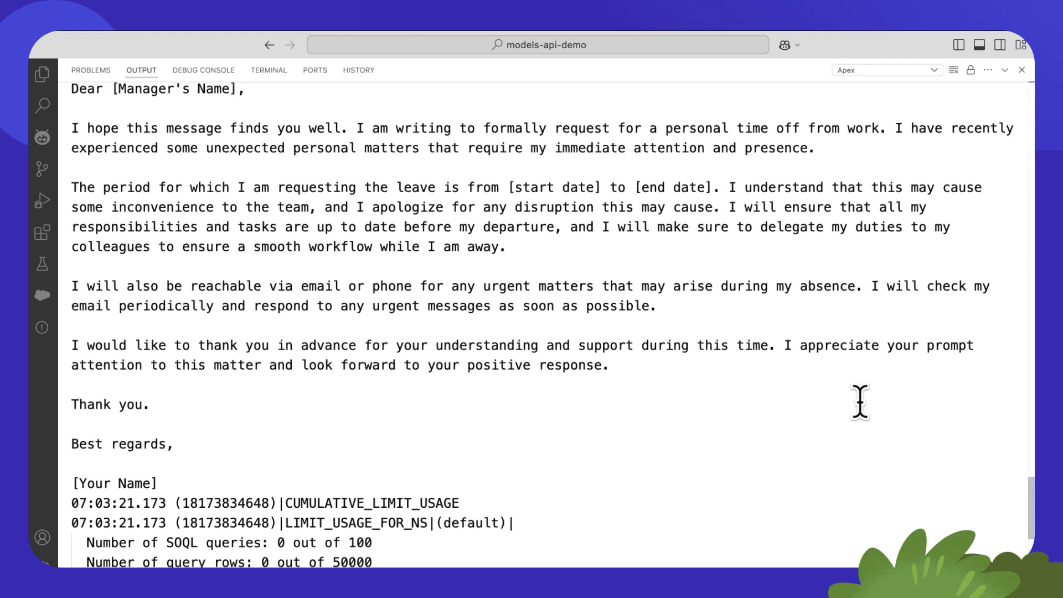